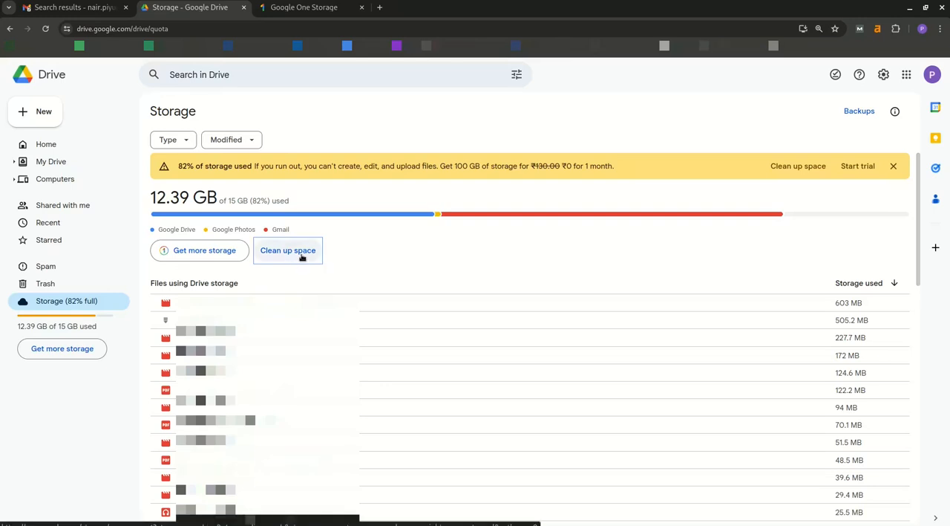
Step: Open the storage manager to clean up space and go to the Gmail clean-up service
left_click(302, 256)
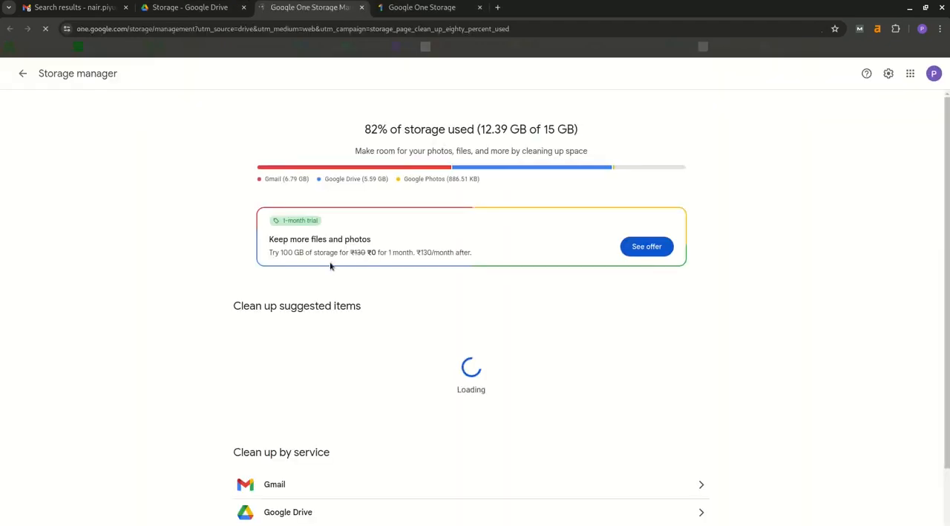
scroll(513, 282, "down", 2)
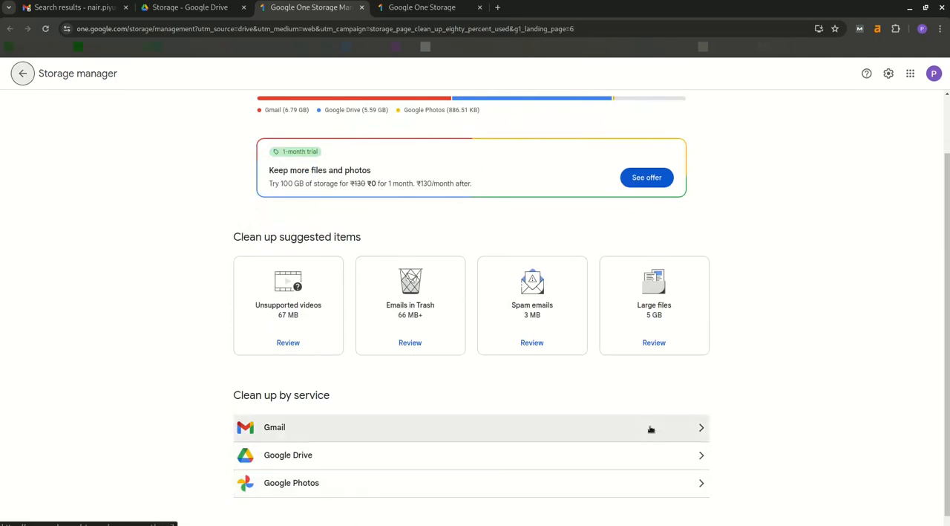
left_click(701, 429)
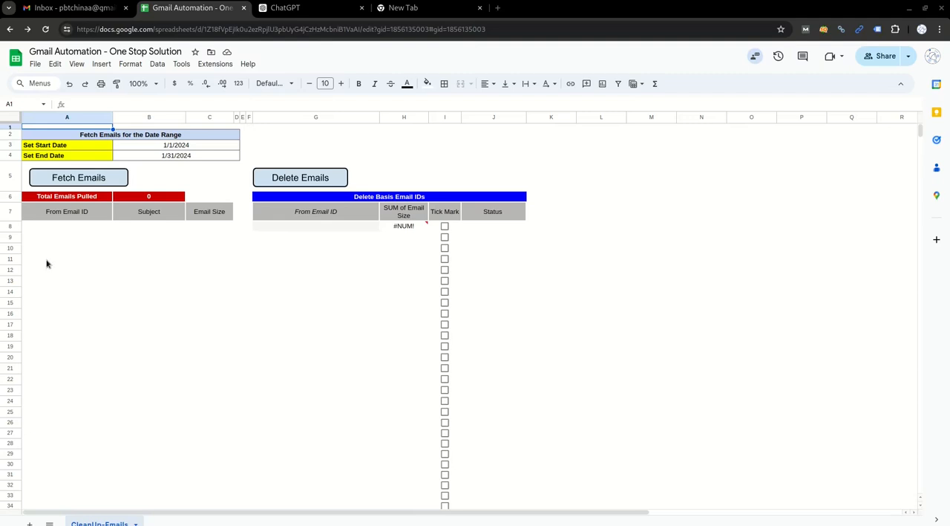
Step: In the Gmail Automation sheet, set the date range from 1/1/2024 to 1/15/2024 and fetch the emails
left_click(61, 251)
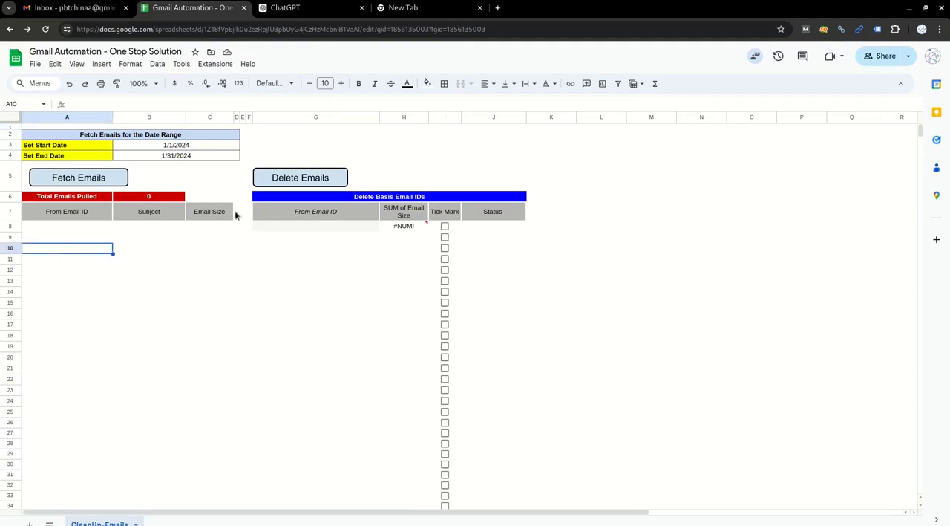
left_click(108, 148)
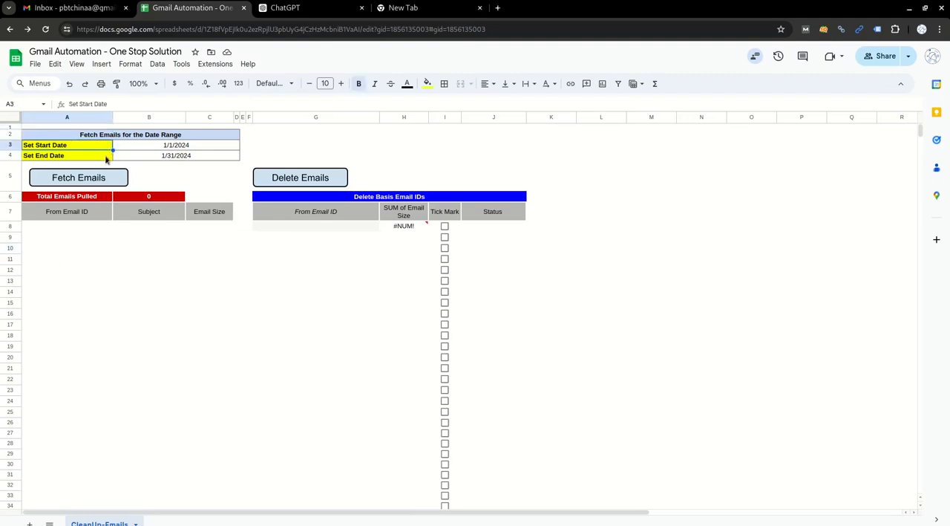
left_click(106, 158)
left_click(168, 158)
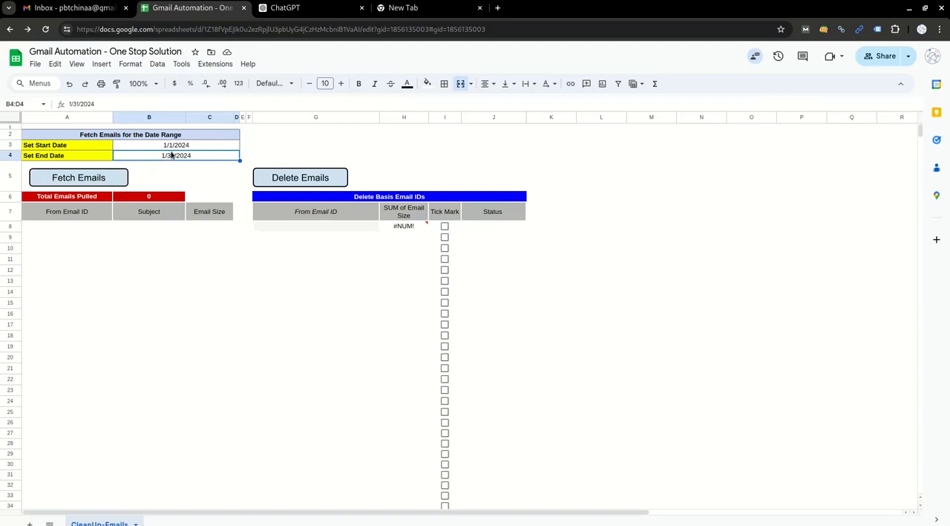
double_click(171, 146)
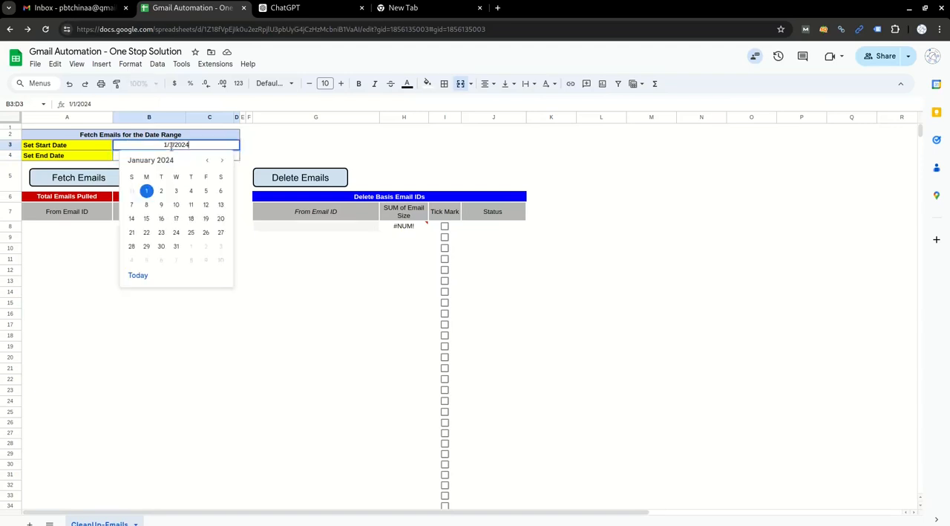
left_click(146, 191)
double_click(182, 156)
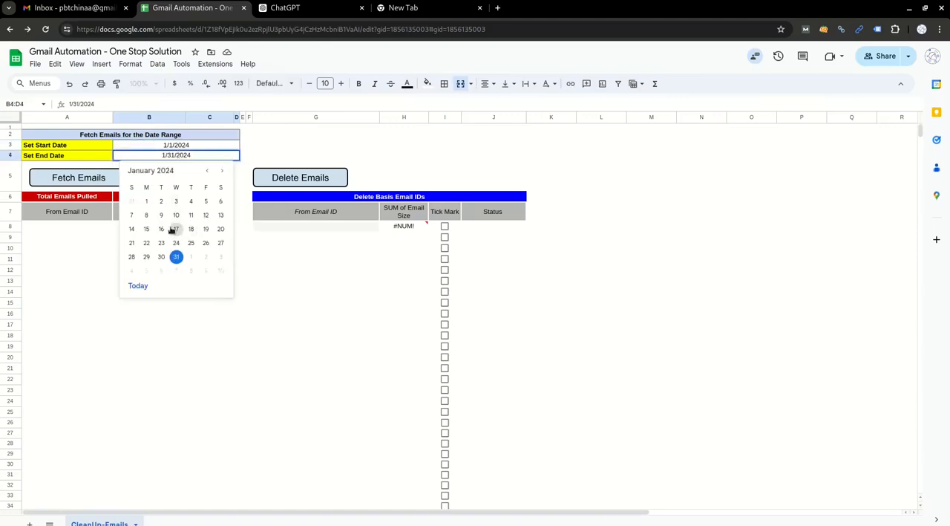
left_click(147, 230)
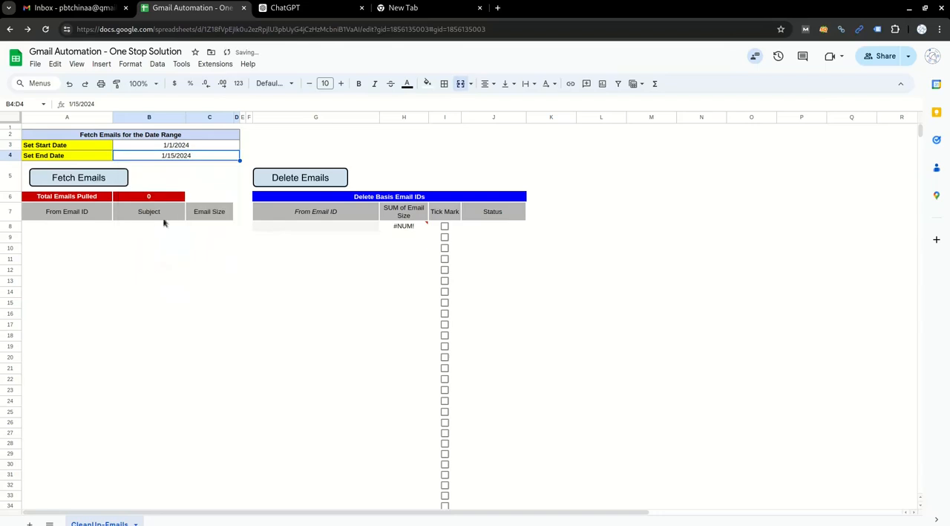
left_click(187, 178)
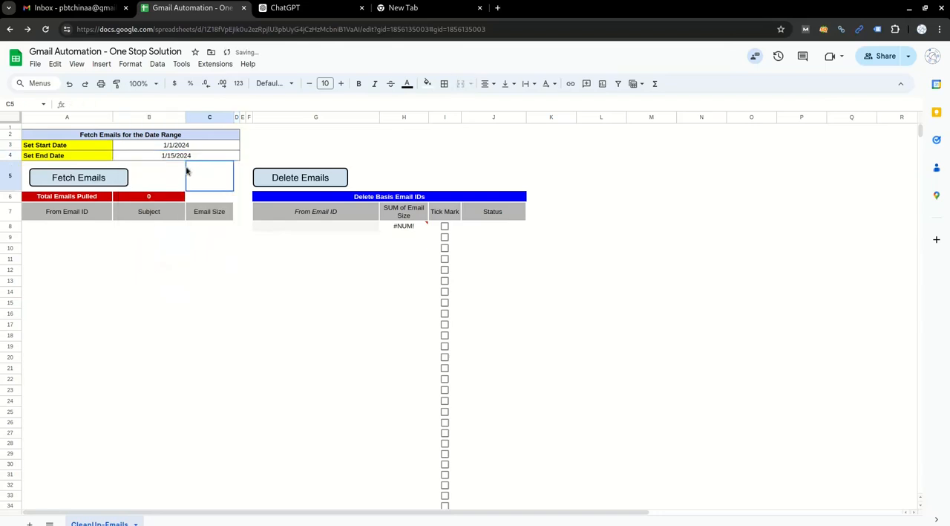
left_click(87, 179)
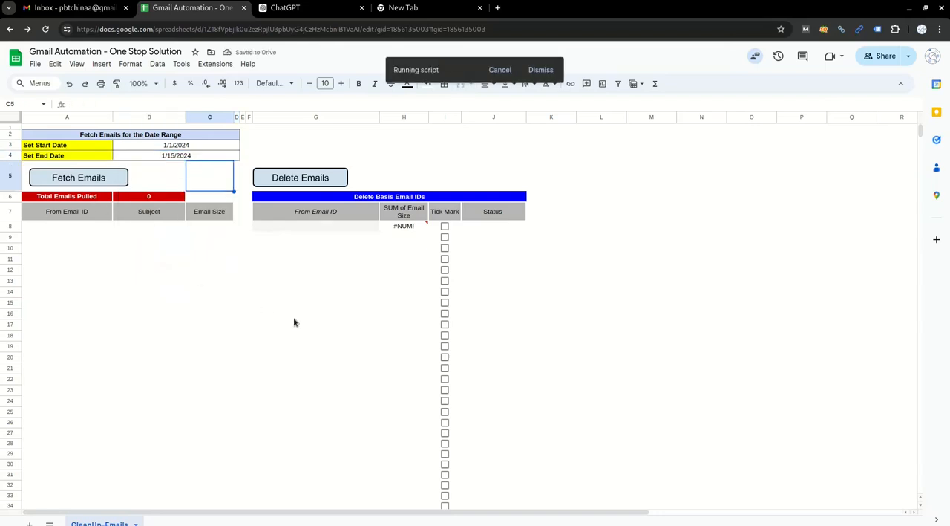
Step: Examine the columns for sender, subject and email size, plus the summary columns for sender and summed size
left_click_drag(87, 227, 75, 380)
left_click_drag(153, 230, 153, 360)
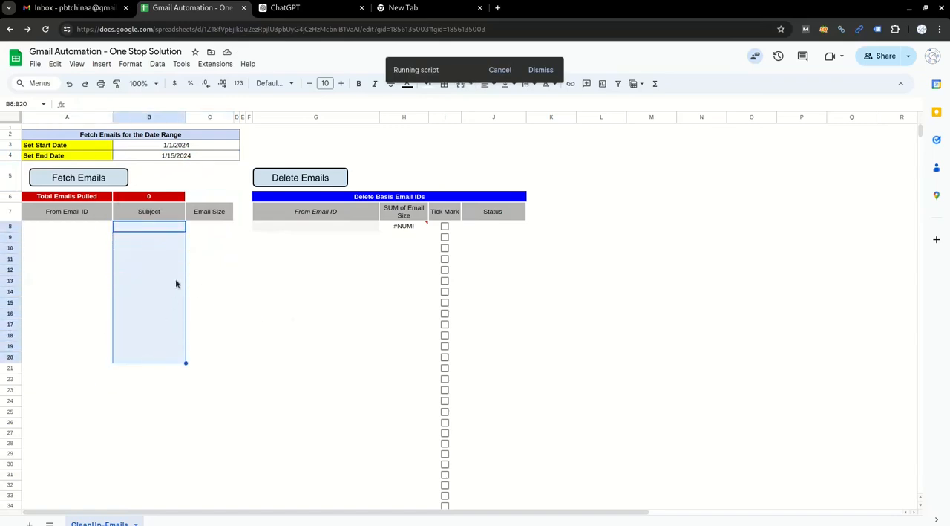
left_click_drag(211, 225, 211, 368)
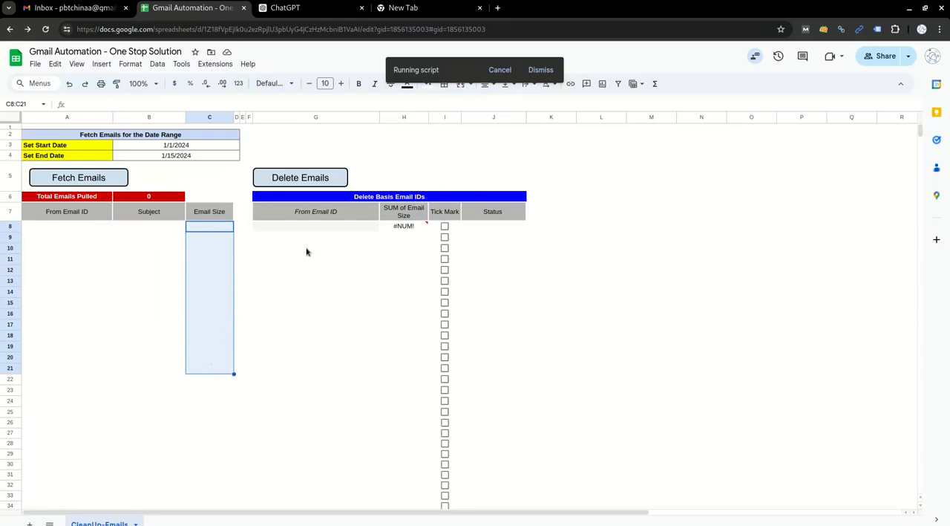
left_click(335, 119)
left_click_drag(335, 119, 404, 121)
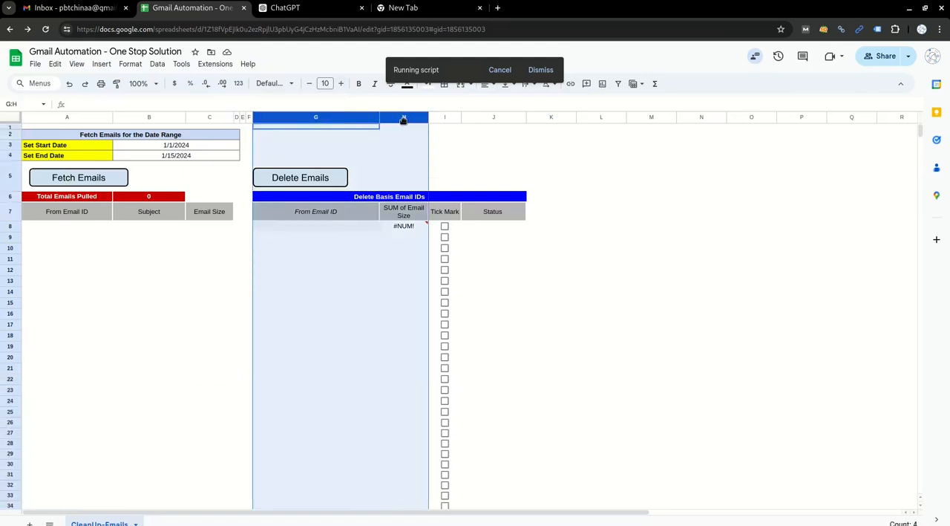
left_click(323, 228)
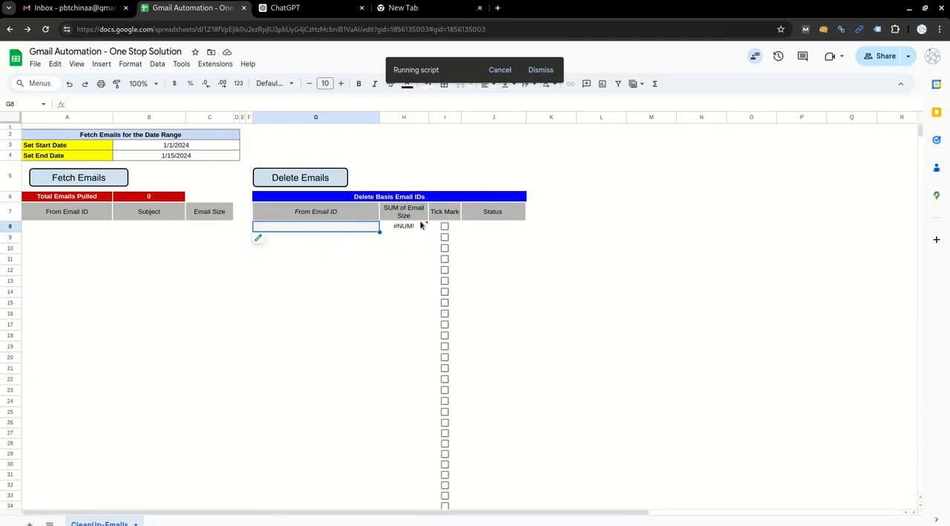
left_click_drag(322, 227, 314, 352)
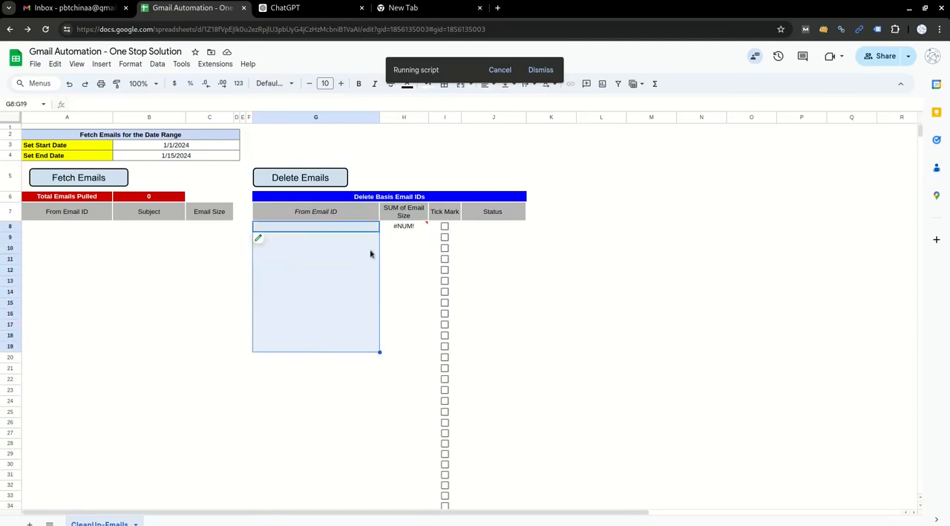
left_click_drag(403, 227, 404, 347)
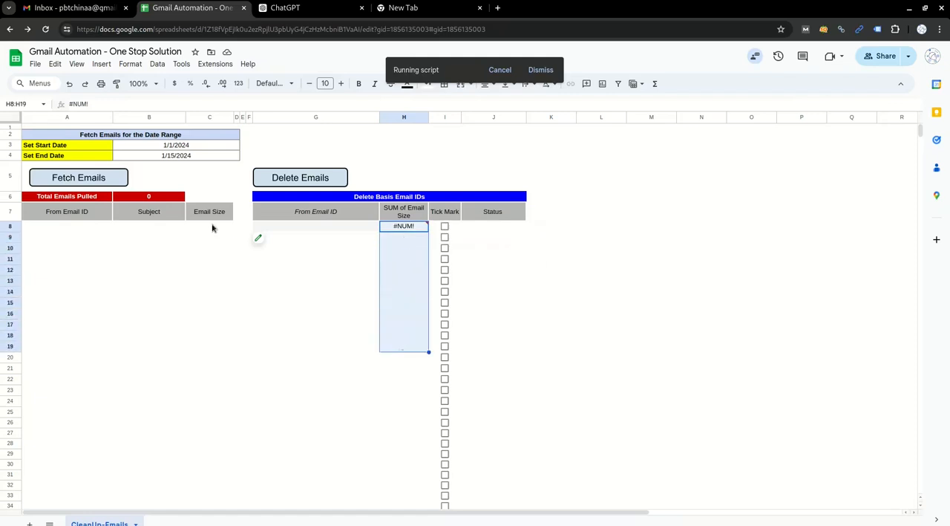
Step: Review the fetched email list, the summarised senders in column G and their size shares in column H
left_click_drag(326, 228, 360, 479)
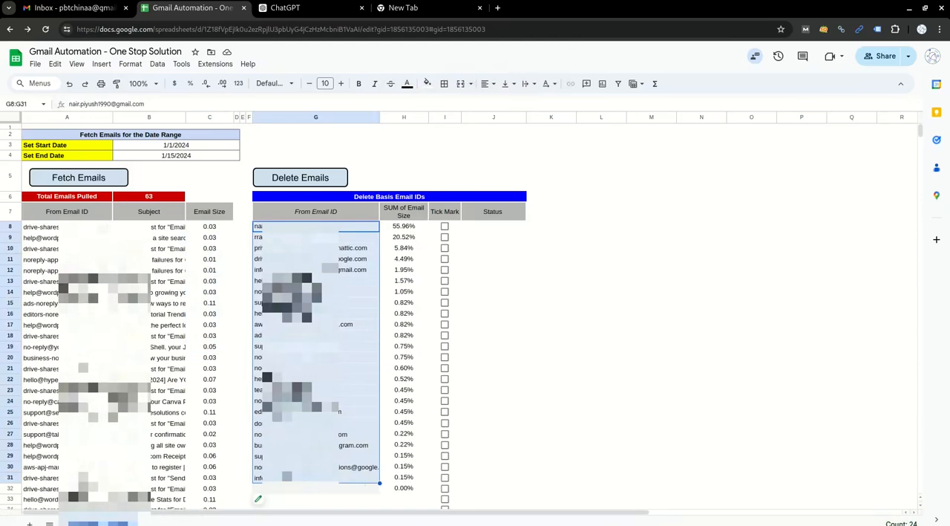
left_click(103, 228)
key("ctrl+shift+Down")
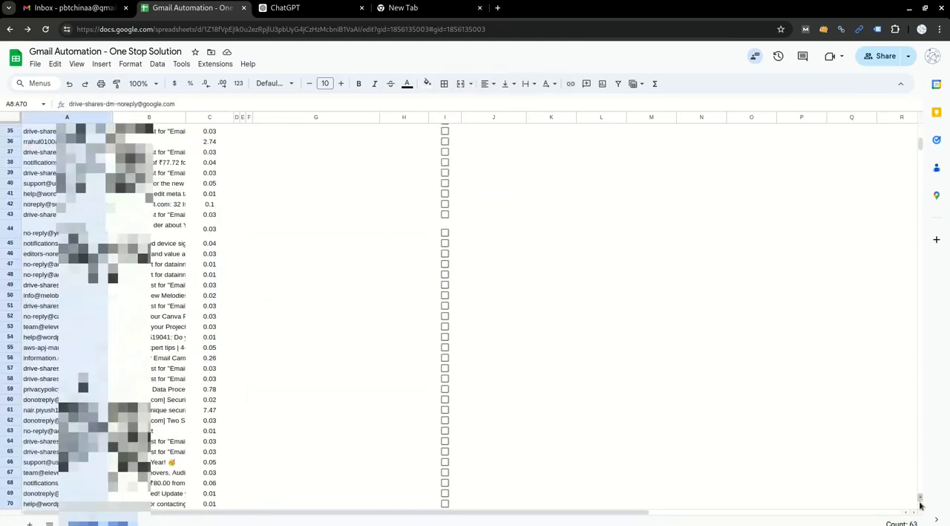
scroll(317, 288, "up", 5)
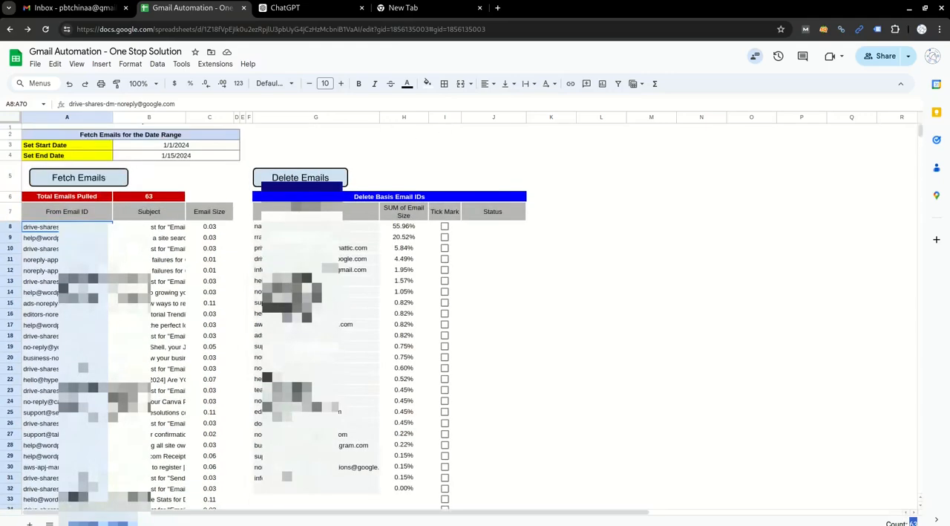
left_click_drag(306, 226, 312, 347)
key("ctrl+shift+Down")
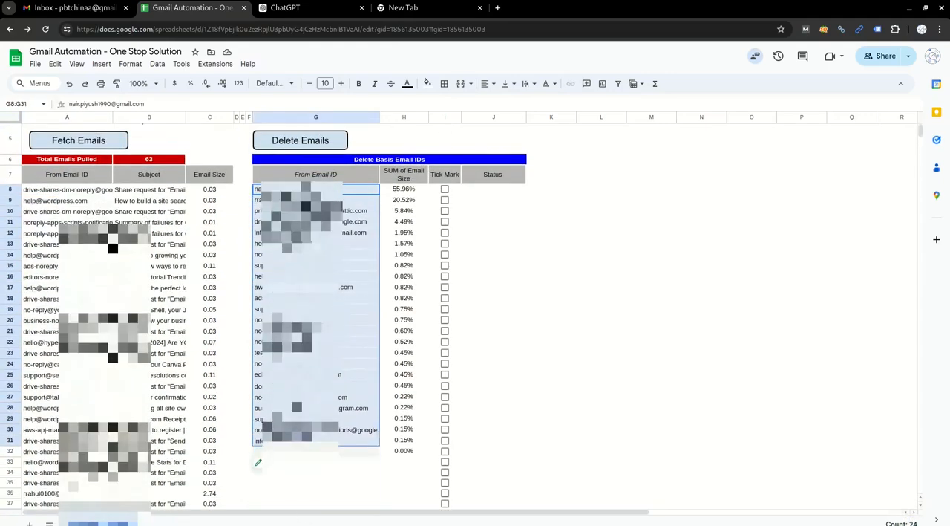
scroll(426, 318, "up", 1)
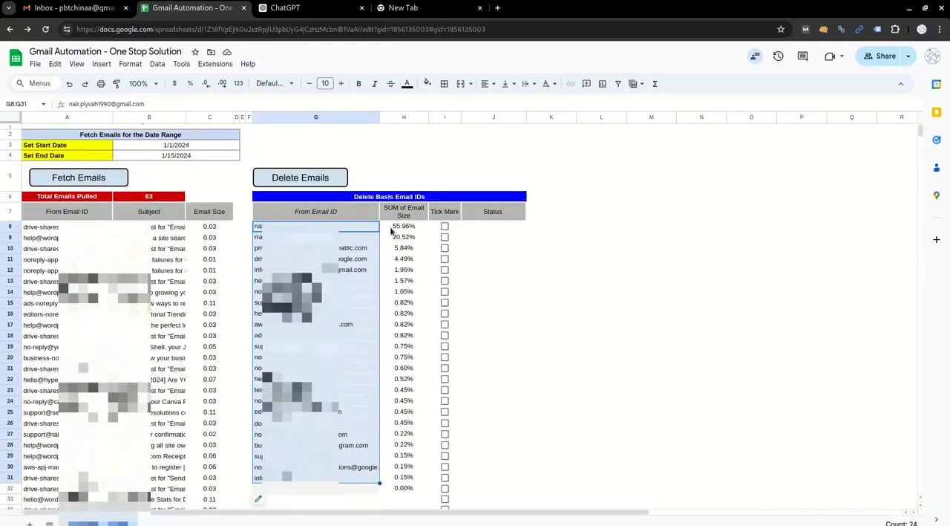
left_click_drag(391, 231, 401, 490)
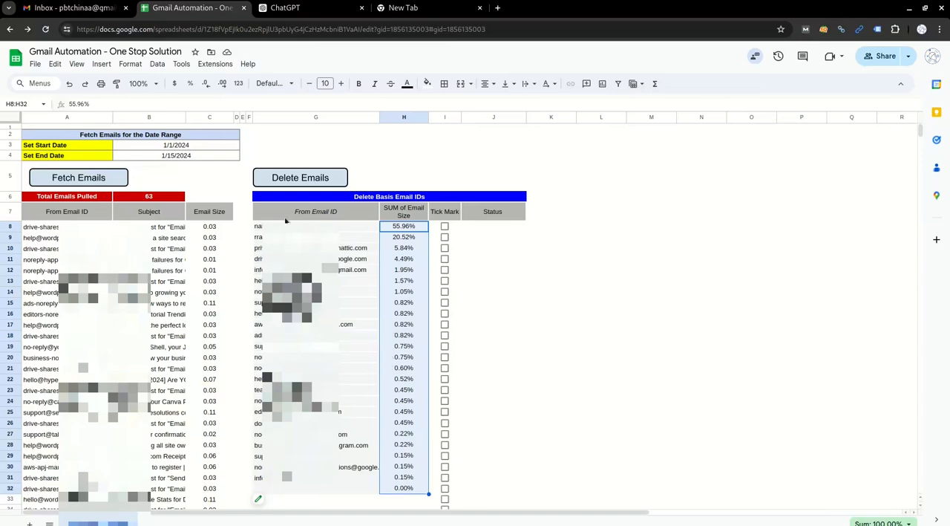
left_click_drag(301, 226, 401, 237)
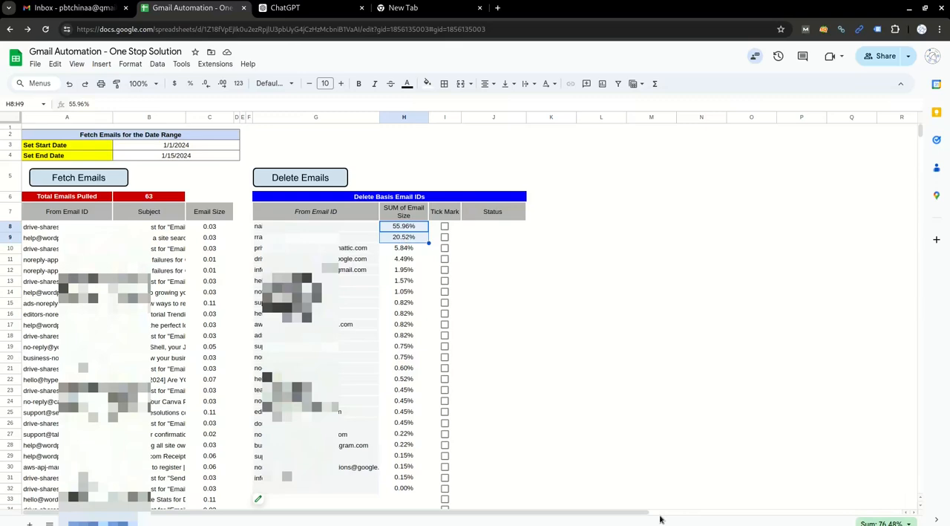
Step: Mark the sender in row 9 for deletion in the Tick Mark column
left_click(333, 238)
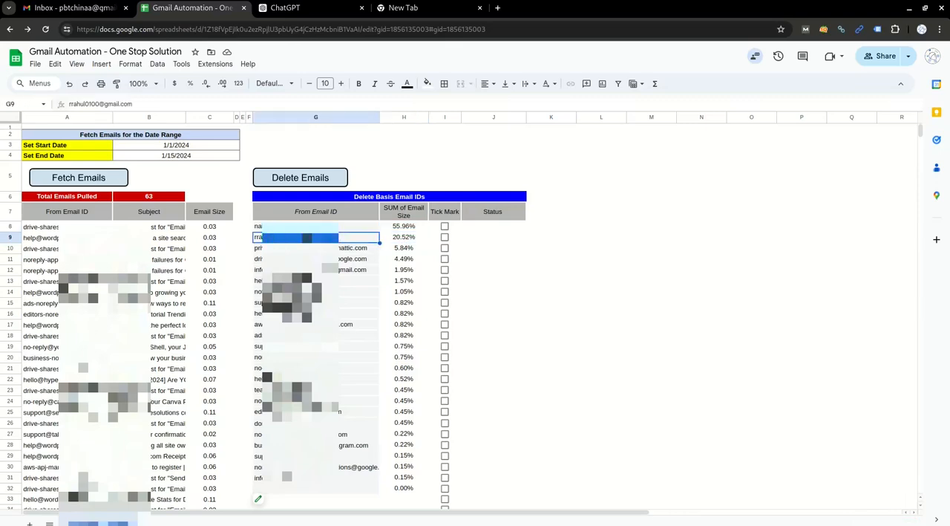
left_click(408, 242)
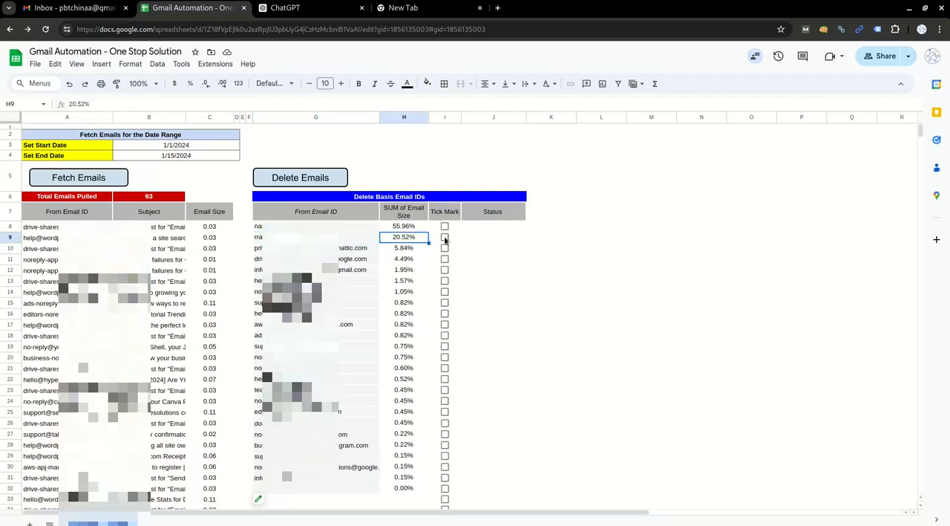
left_click(445, 238)
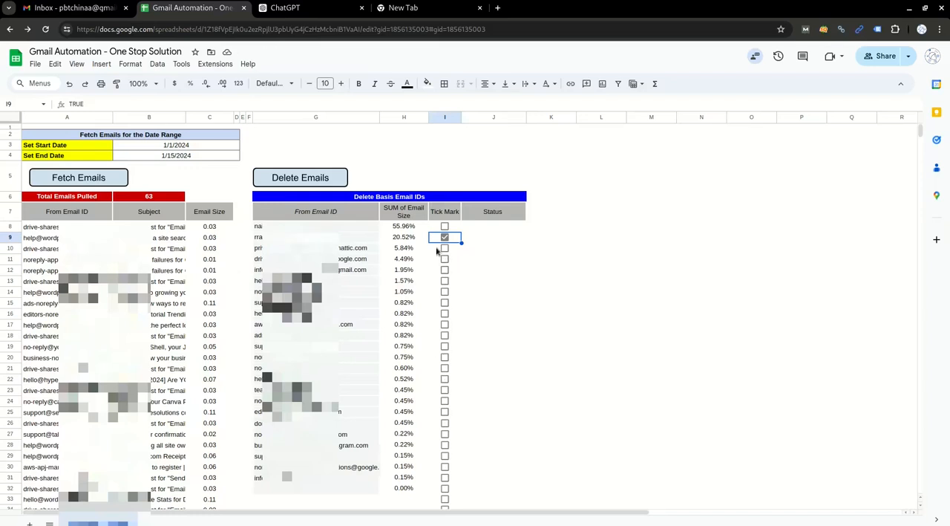
Step: Copy the row 9 sender's email address and search the Gmail mailbox for that sender's messages
left_click(349, 240)
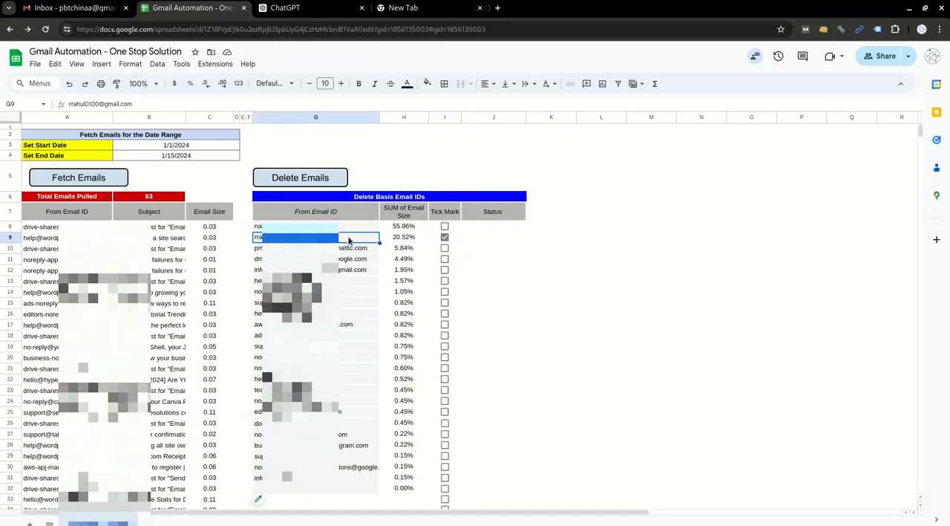
key("ctrl+c")
left_click(84, 13)
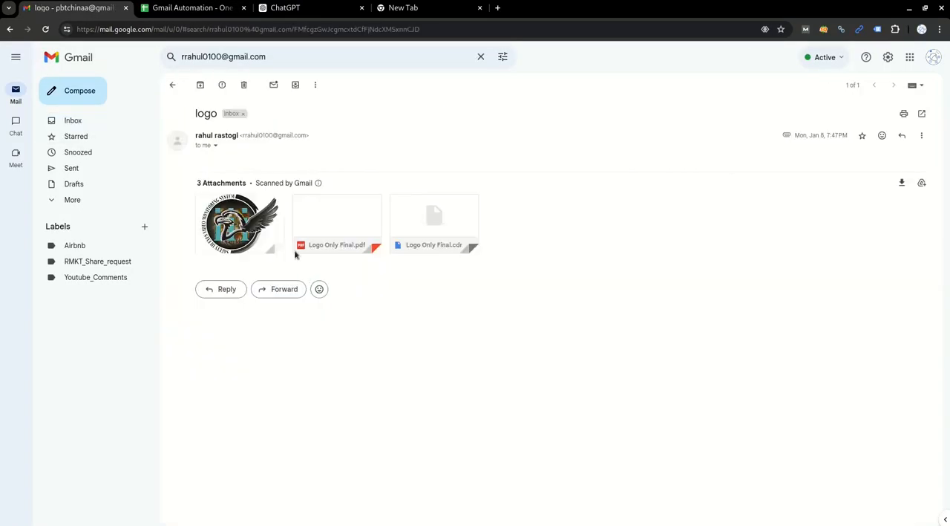
left_click(115, 123)
left_click(257, 56)
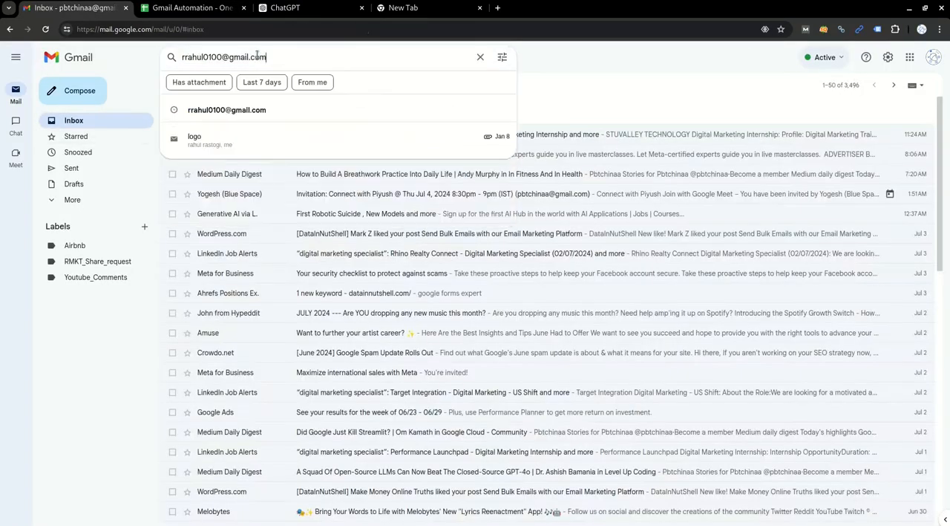
key("Return")
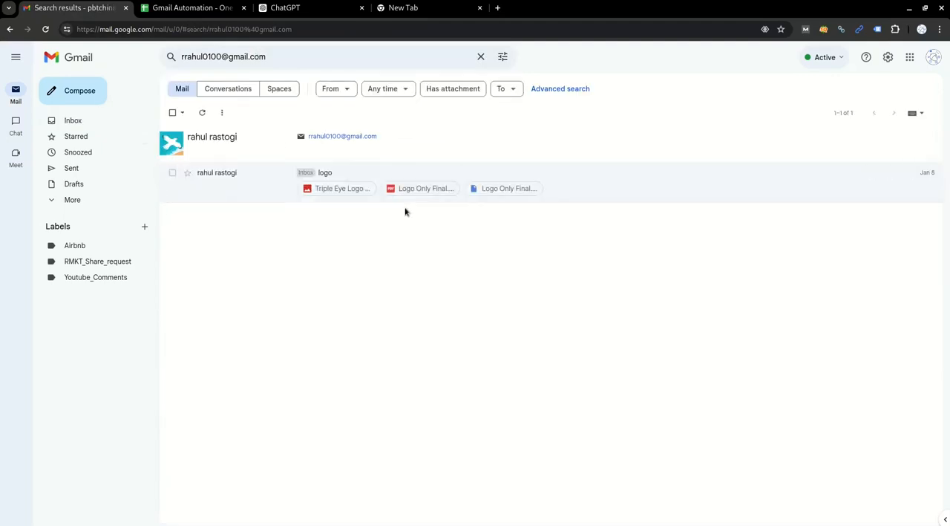
Step: Delete the ticked sender's emails from the Gmail Automation sheet and repeat the sender search in Gmail to check the deletion
left_click(192, 7)
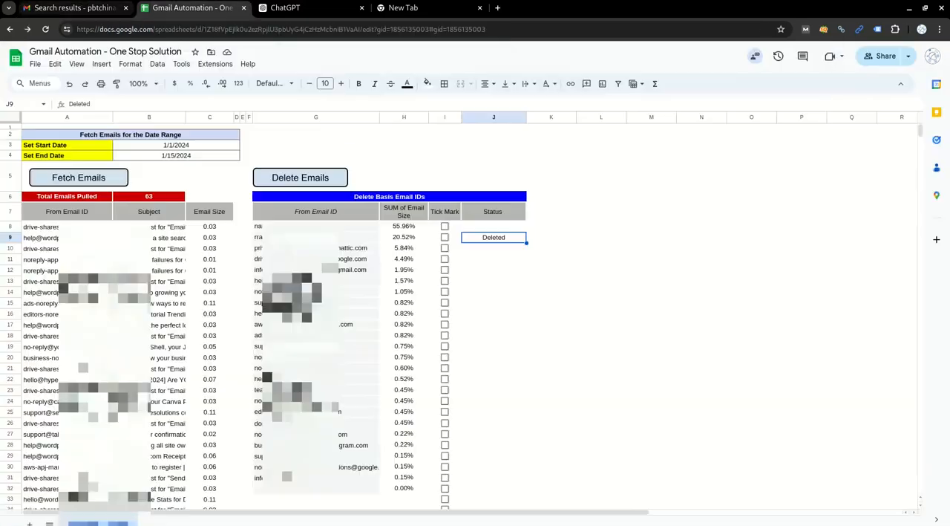
left_click(72, 9)
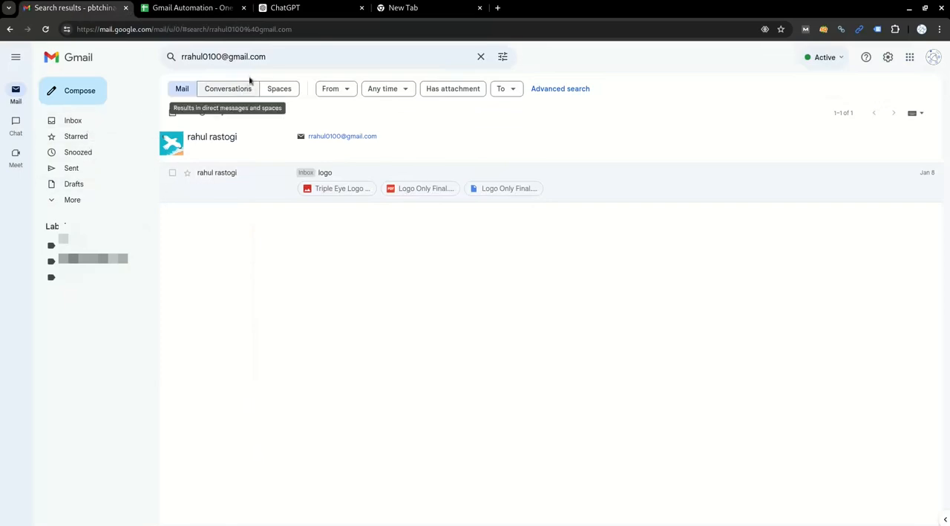
left_click(331, 55)
key("Return")
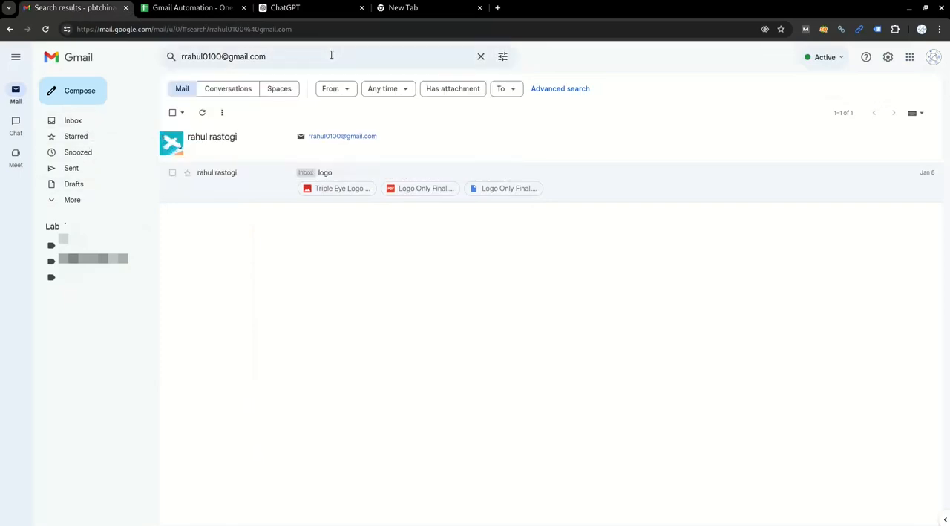
left_click_drag(185, 168, 810, 236)
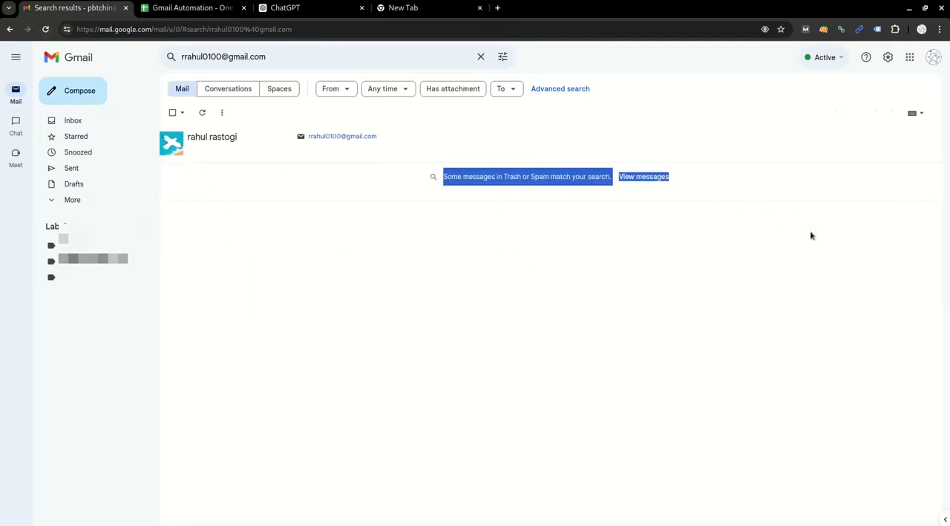
left_click(708, 335)
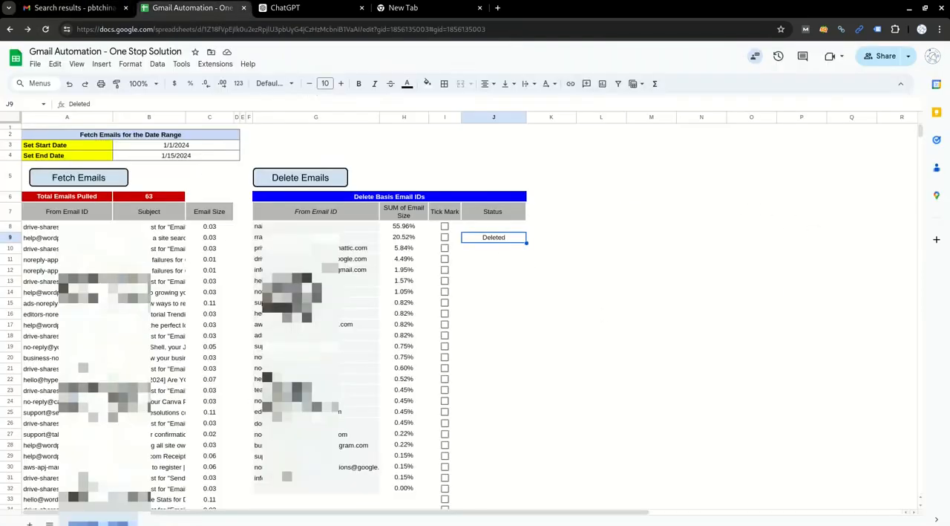
Step: Return to the Gmail Automation sheet and look over the senders listed in G9:G22
left_click(192, 8)
left_click_drag(356, 239, 377, 382)
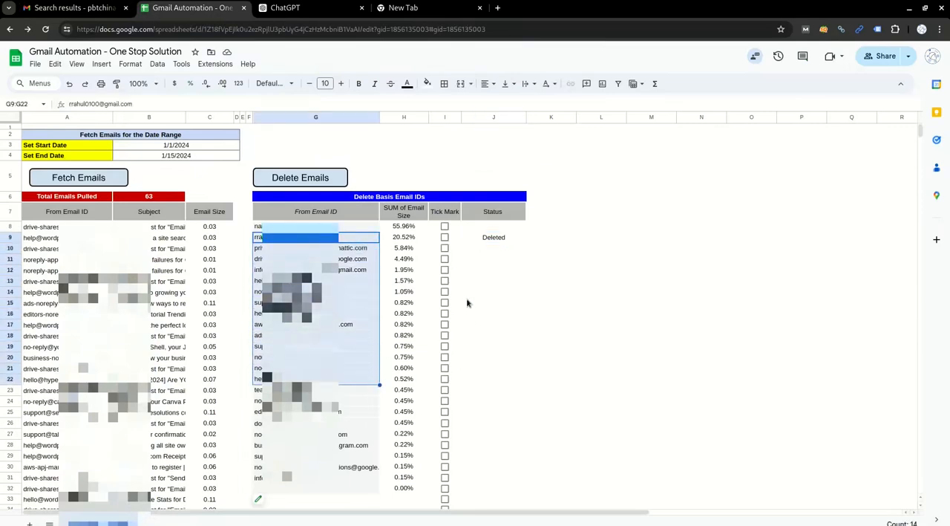